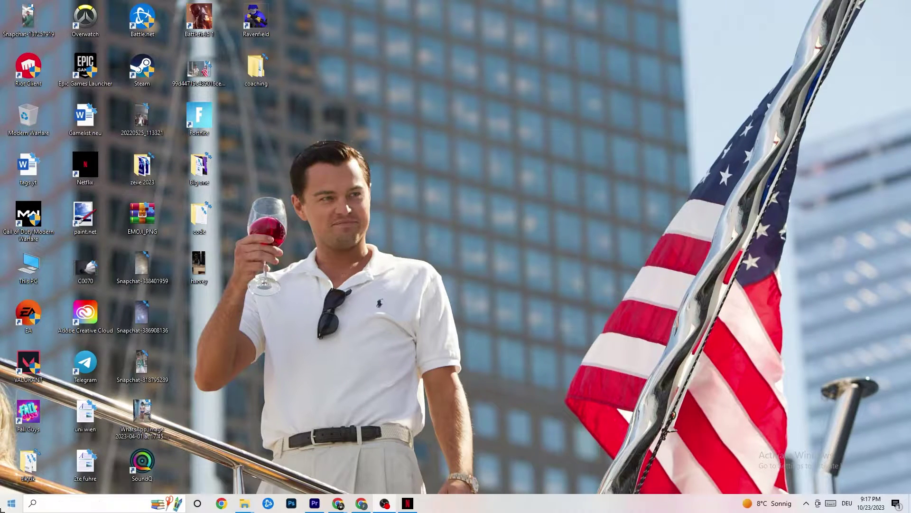
# Open the system display settings and review the available scaling percentages for text, apps and other items
pyautogui.click(12, 502)
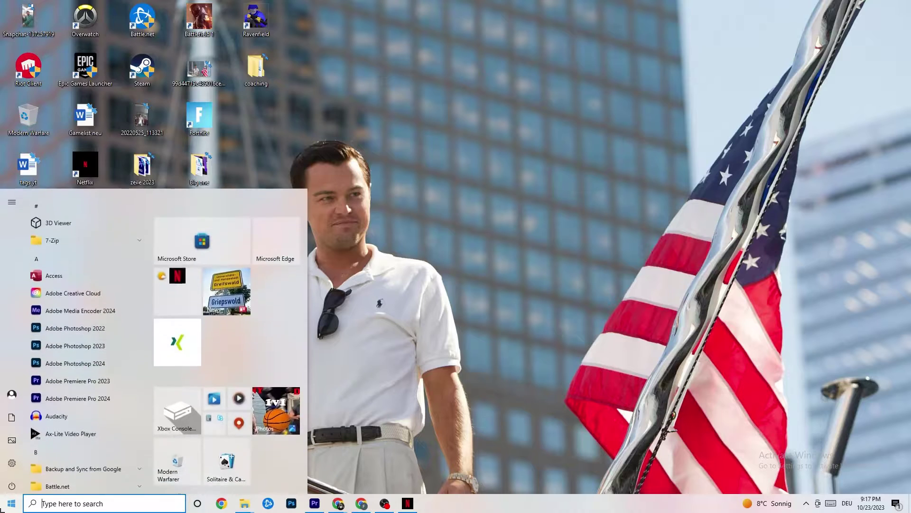
pyautogui.click(15, 461)
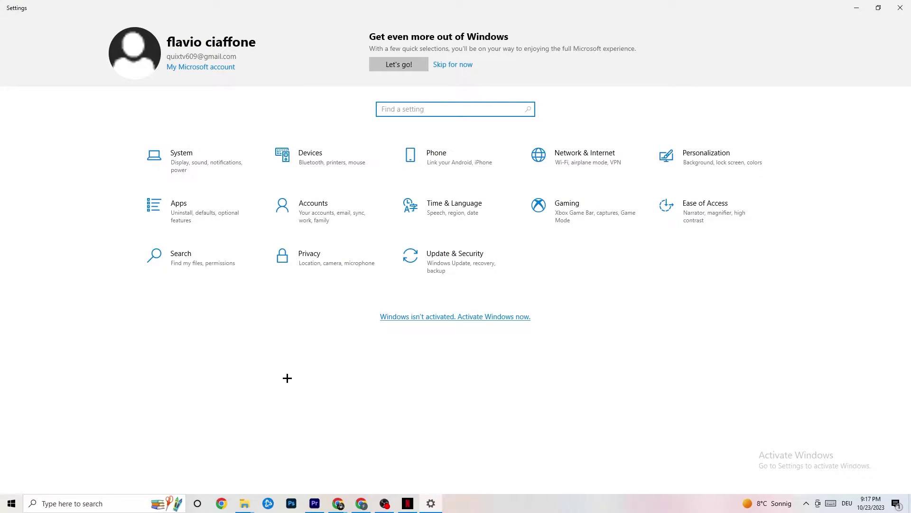
pyautogui.click(197, 165)
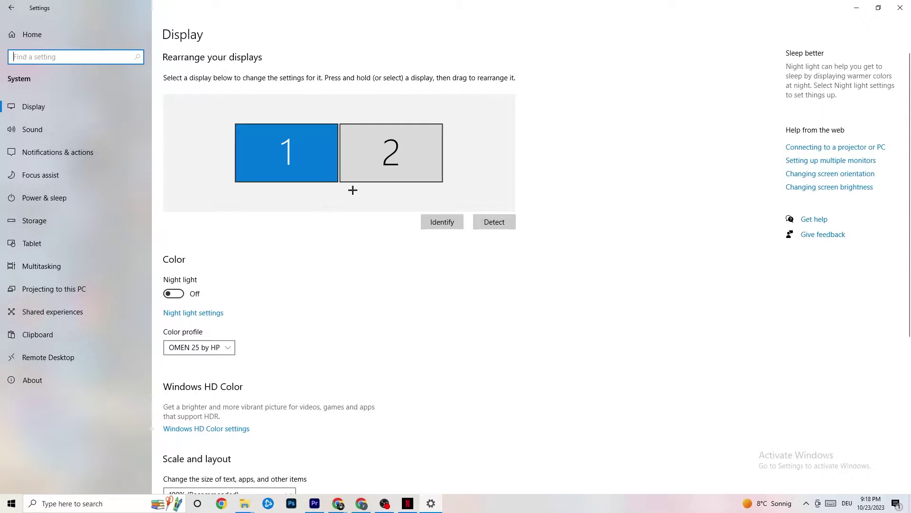
pyautogui.scroll(-4, 292, 200)
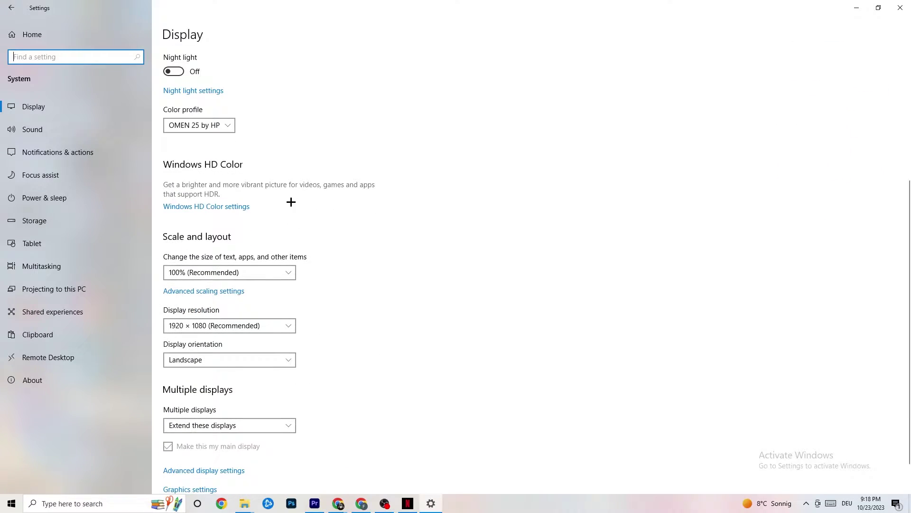
pyautogui.click(193, 127)
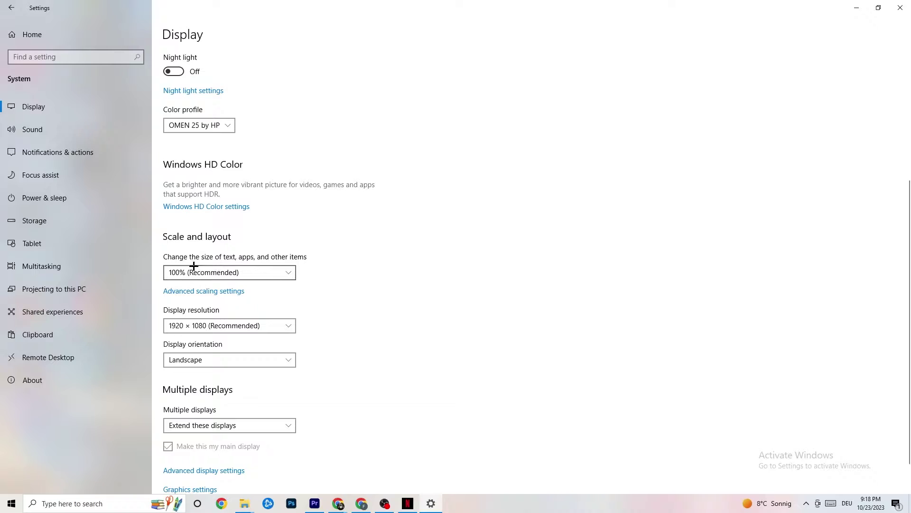
pyautogui.click(280, 272)
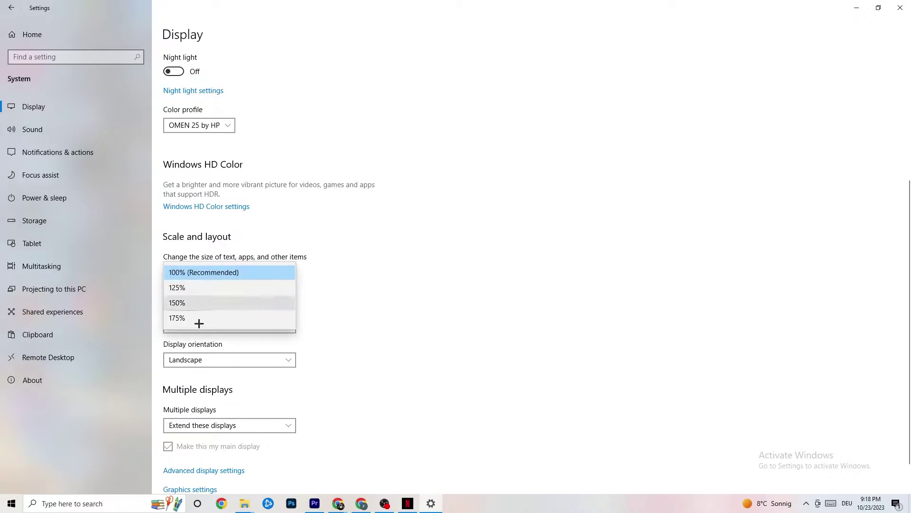
pyautogui.click(390, 233)
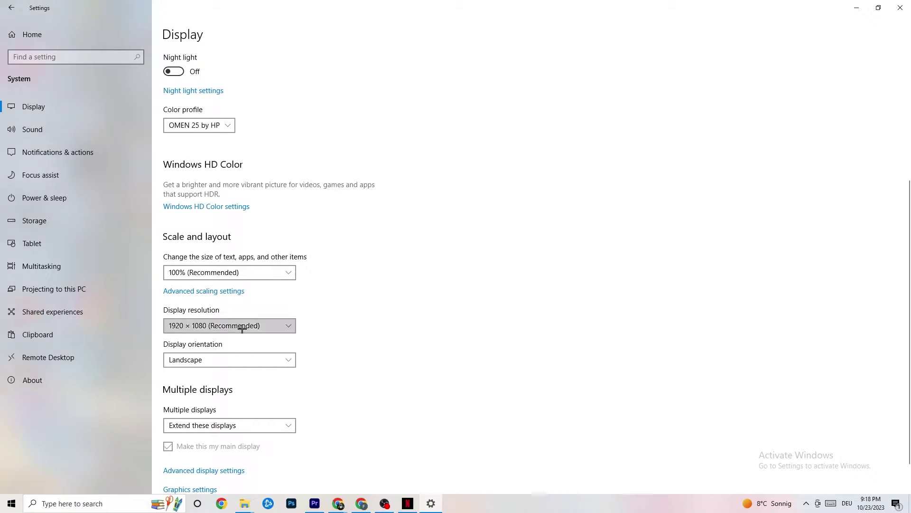
# Check the available display resolution options for the main display, leaving the selection at 1920 × 1080 (Recommended)
pyautogui.click(287, 325)
pyautogui.click(407, 304)
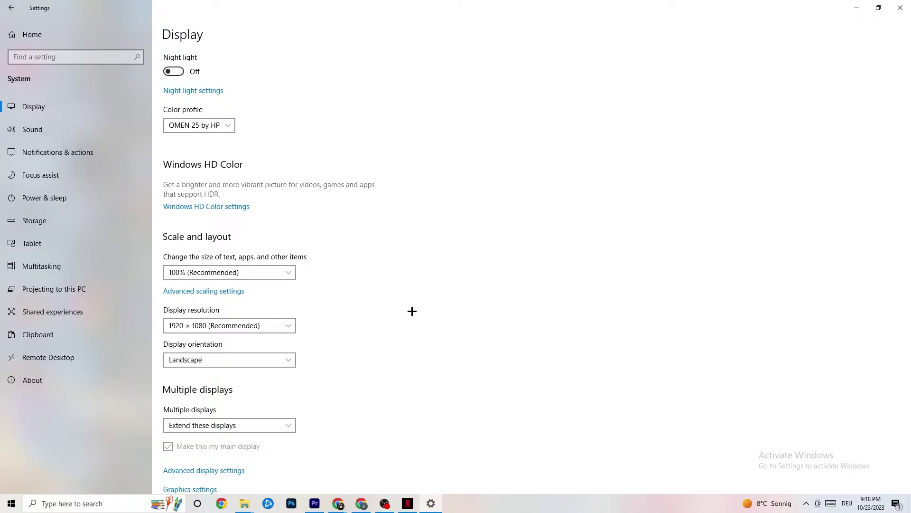
pyautogui.click(287, 326)
pyautogui.click(379, 305)
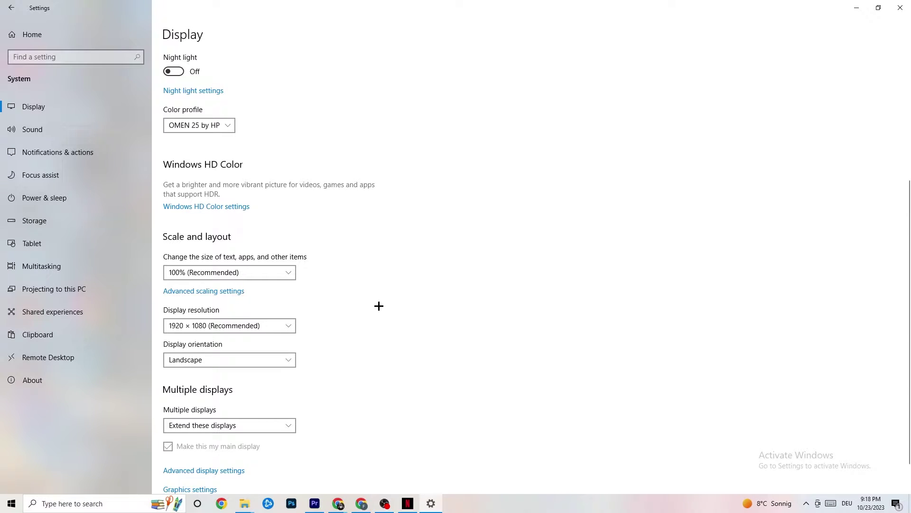
# Open the Storage Sense configuration and review the recycle bin deletion period options
pyautogui.click(60, 227)
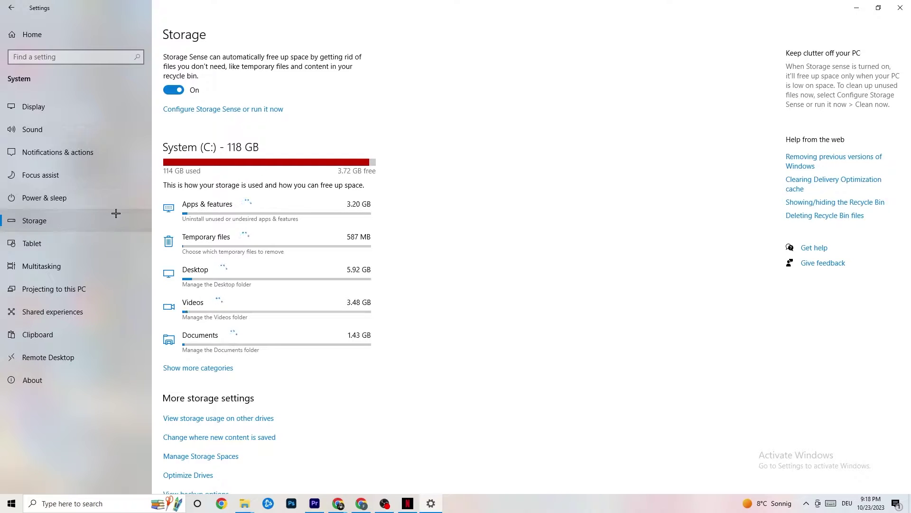
pyautogui.click(264, 114)
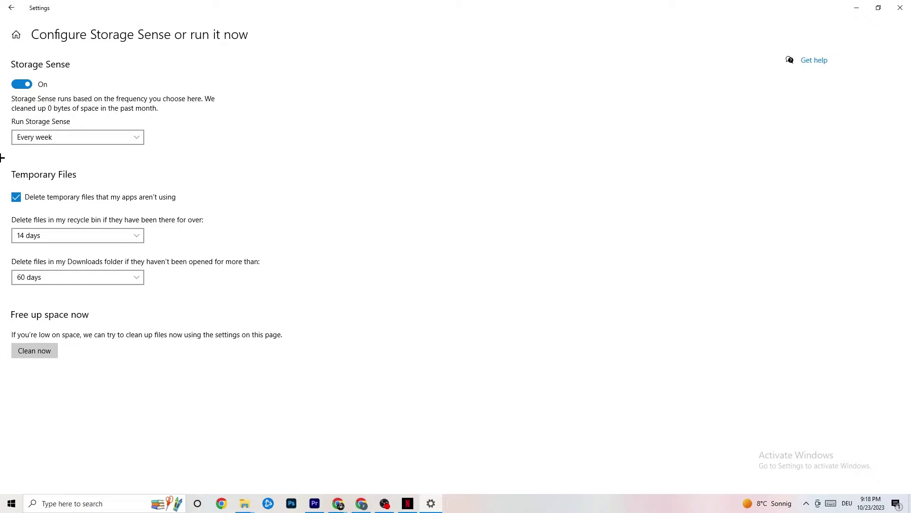
pyautogui.click(95, 236)
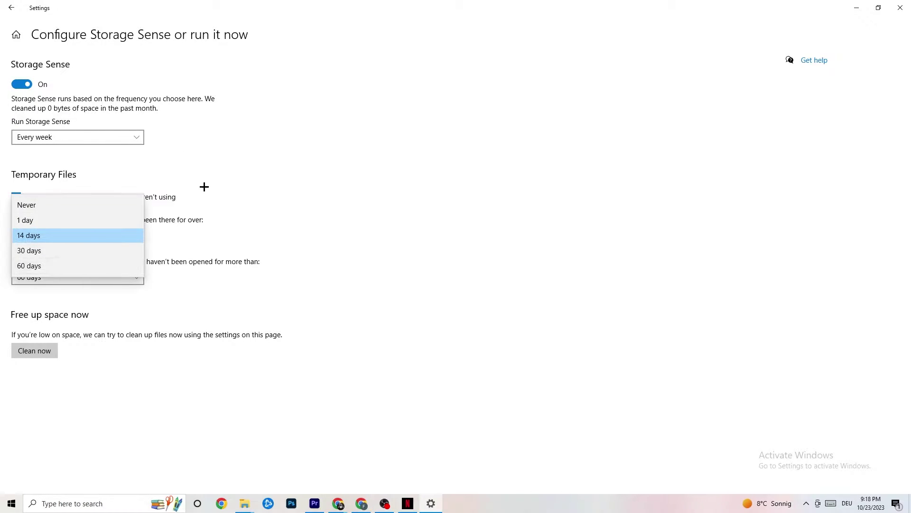
pyautogui.click(86, 153)
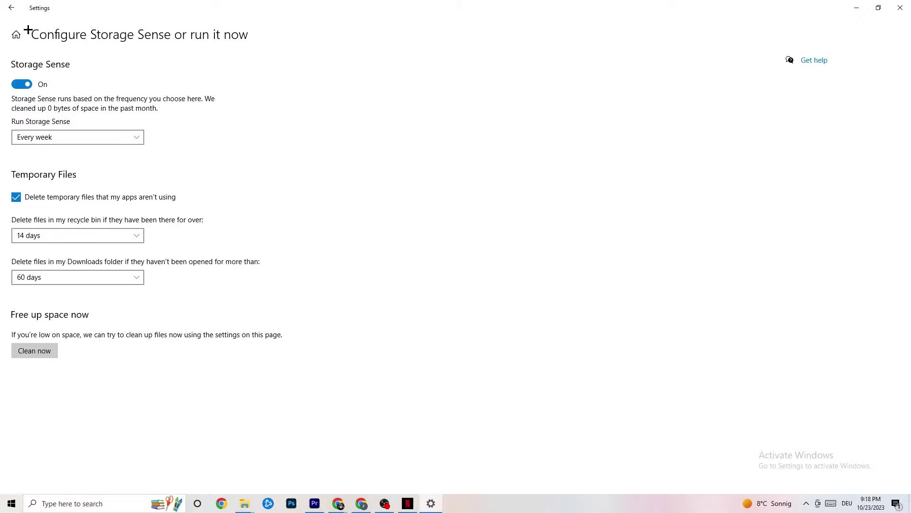
# Review the available power plans through the additional power settings of Power & sleep, and close Power Options
pyautogui.click(10, 6)
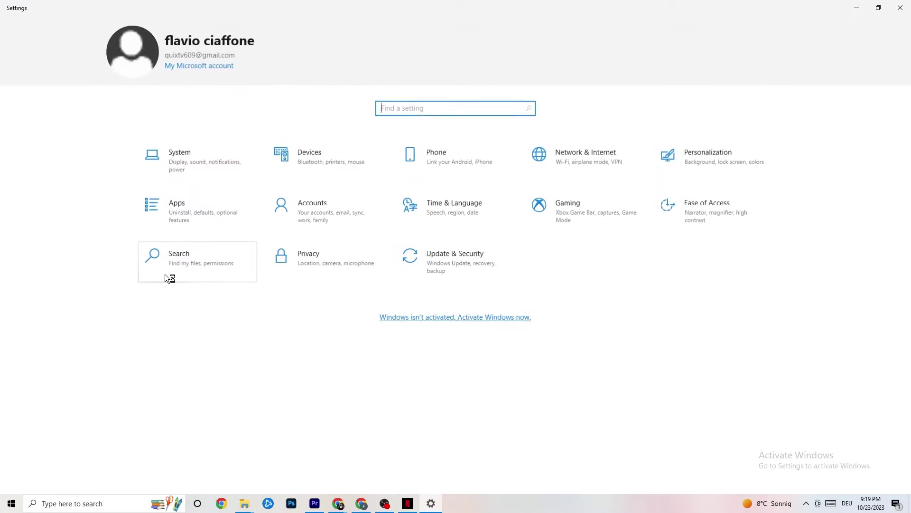
pyautogui.click(208, 168)
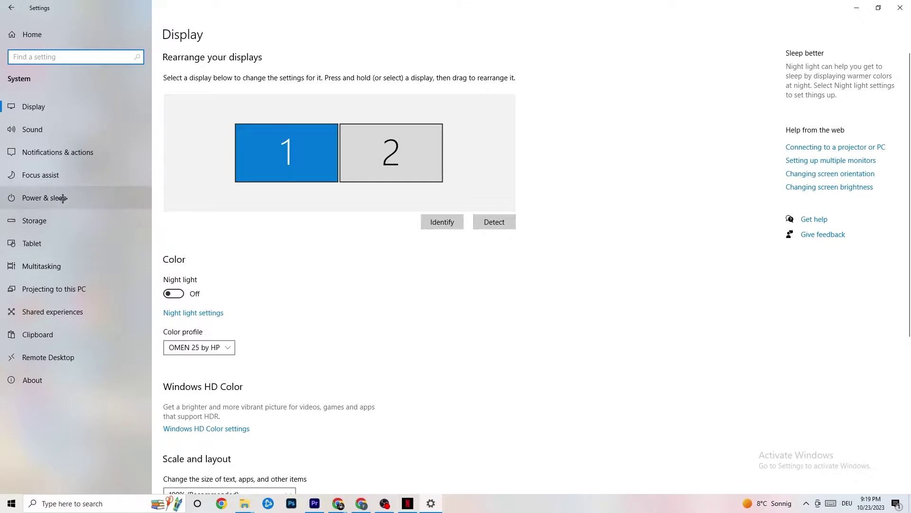
pyautogui.click(31, 194)
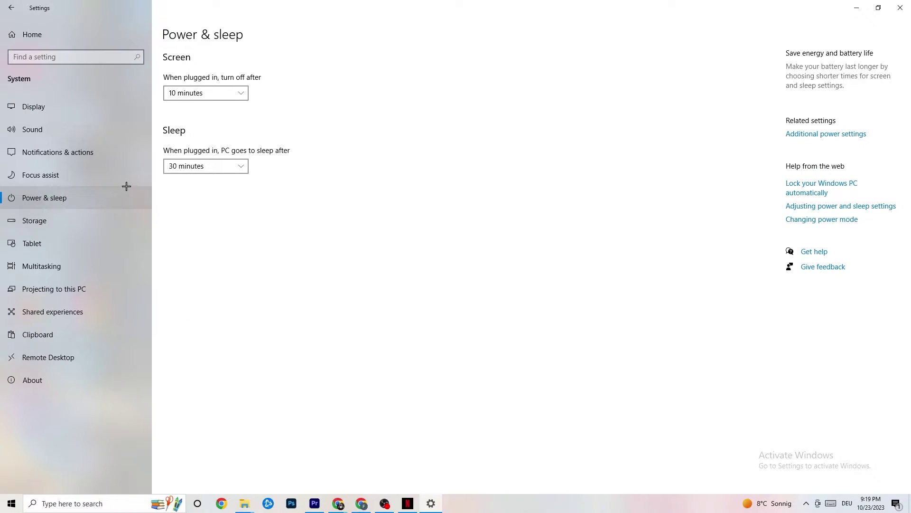
pyautogui.click(820, 134)
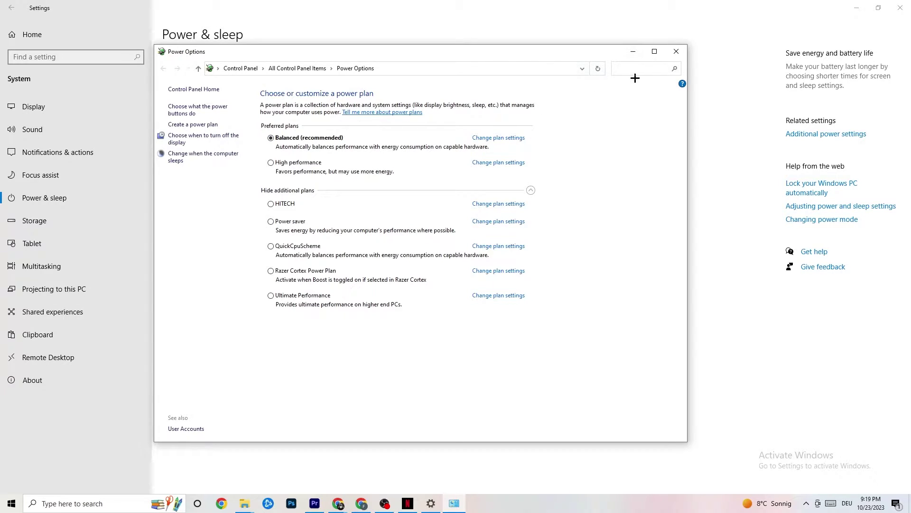
pyautogui.click(677, 52)
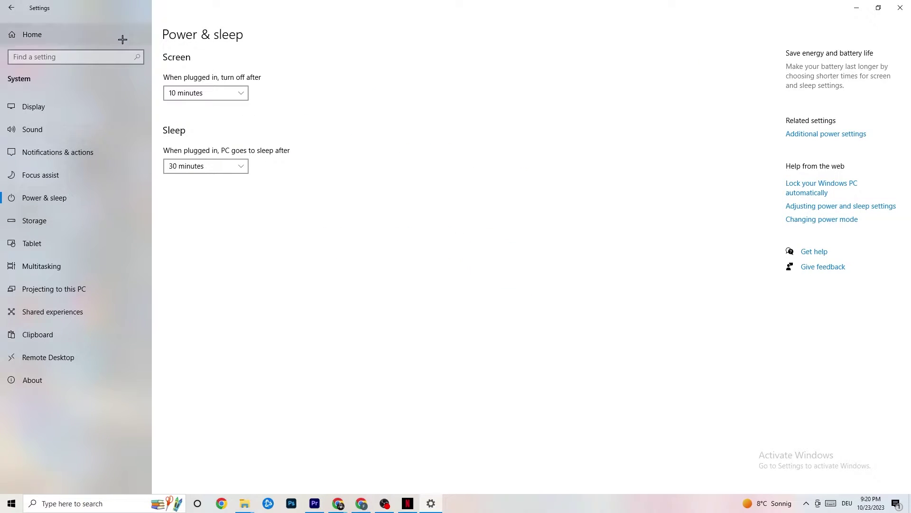
# Review the Xbox Game Bar, Captures and Game Mode pages in the Gaming settings
pyautogui.click(15, 7)
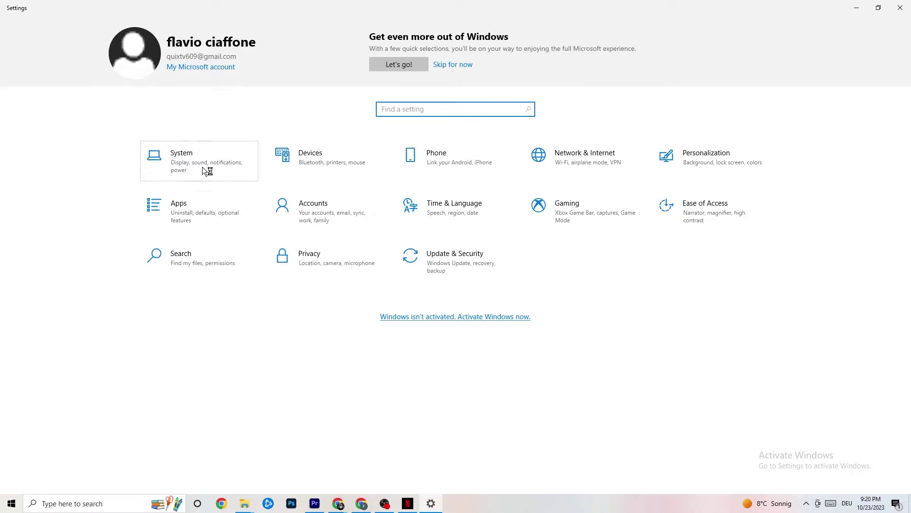
pyautogui.click(578, 223)
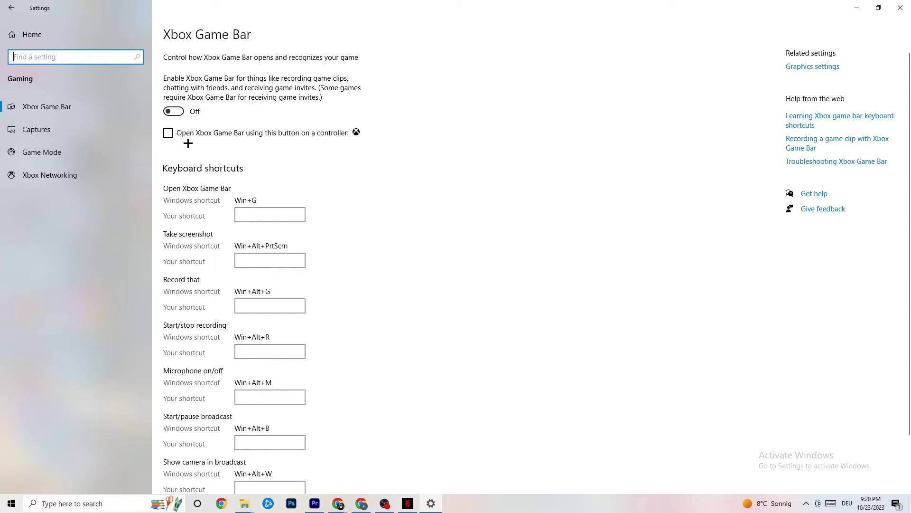
pyautogui.click(76, 126)
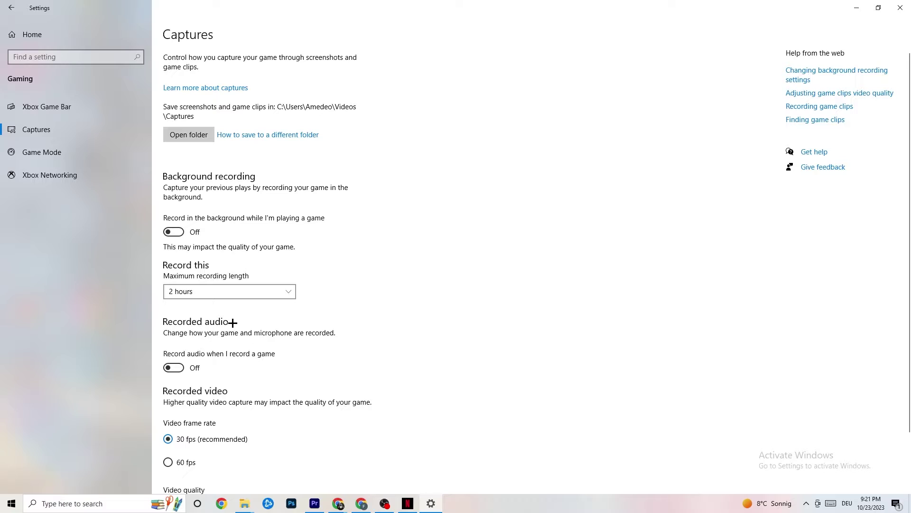
pyautogui.scroll(-2, 244, 331)
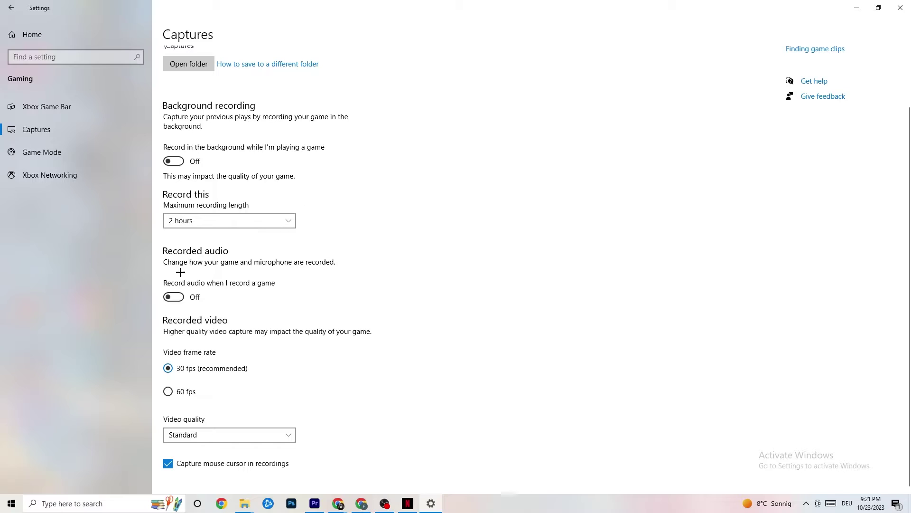
pyautogui.click(70, 159)
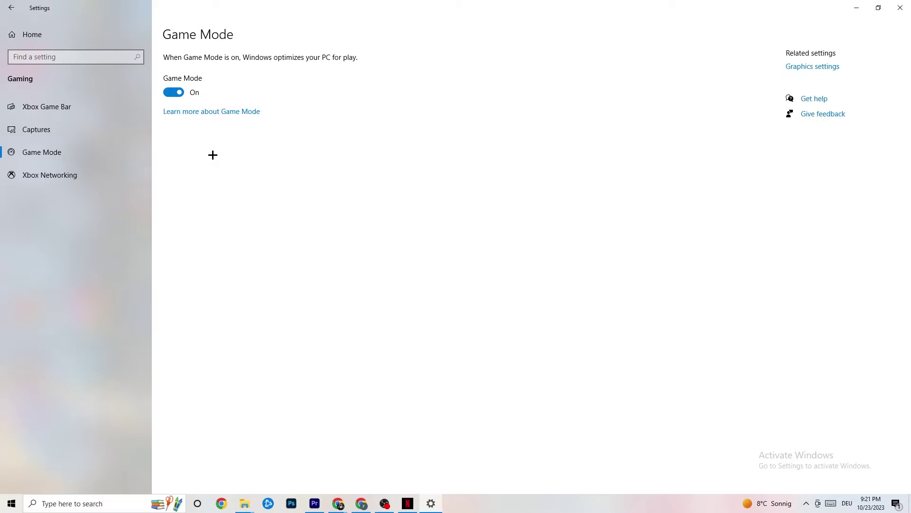
# Check the Windows Update and Troubleshoot pages under Update & Security, and close Settings
pyautogui.click(14, 8)
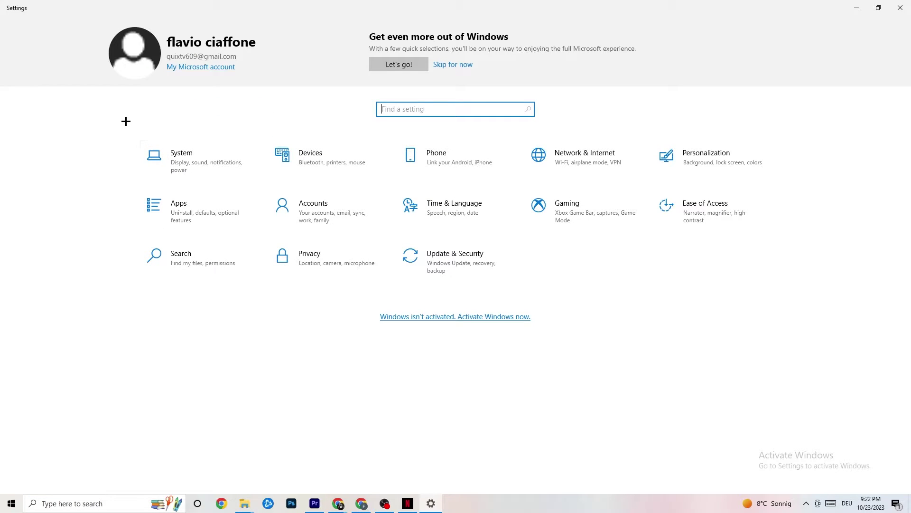
pyautogui.click(470, 267)
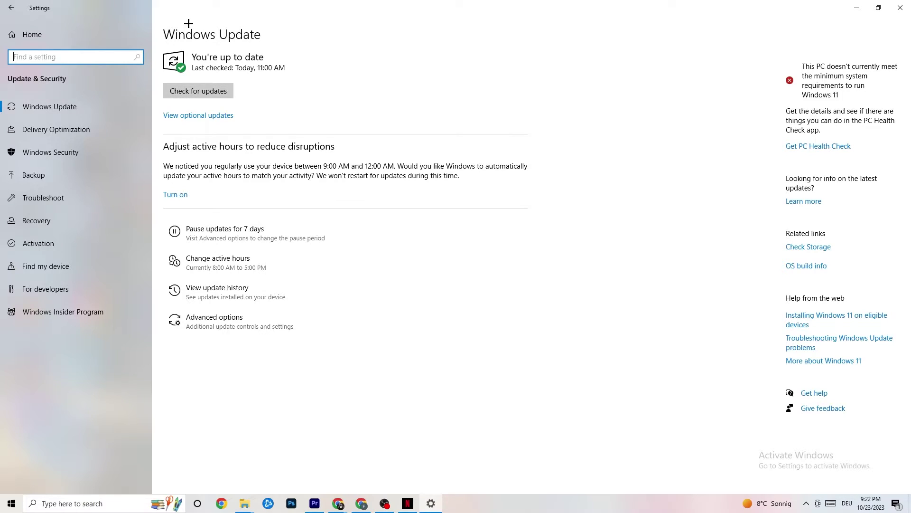
pyautogui.click(274, 67)
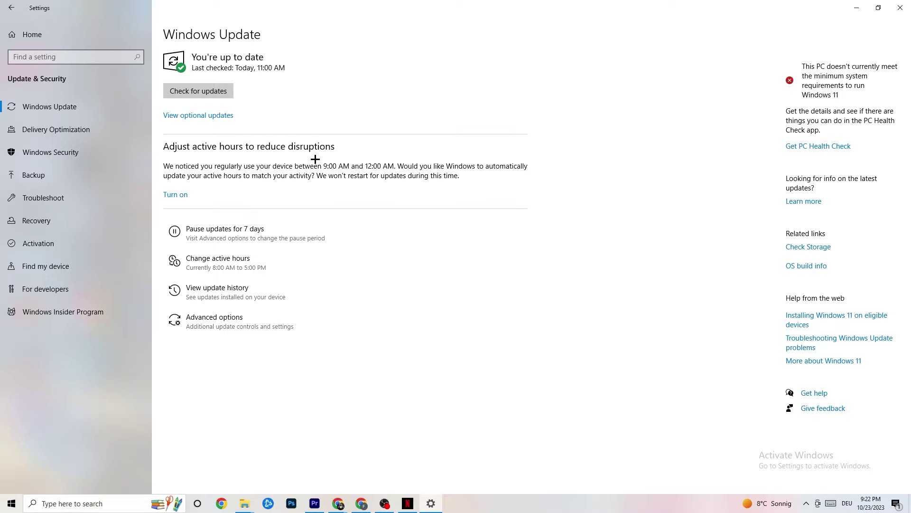
pyautogui.click(74, 200)
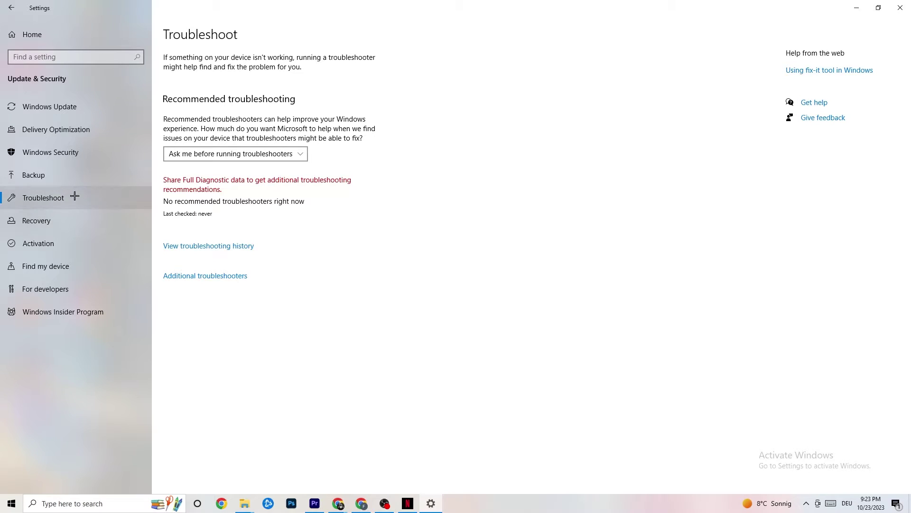
pyautogui.click(897, 3)
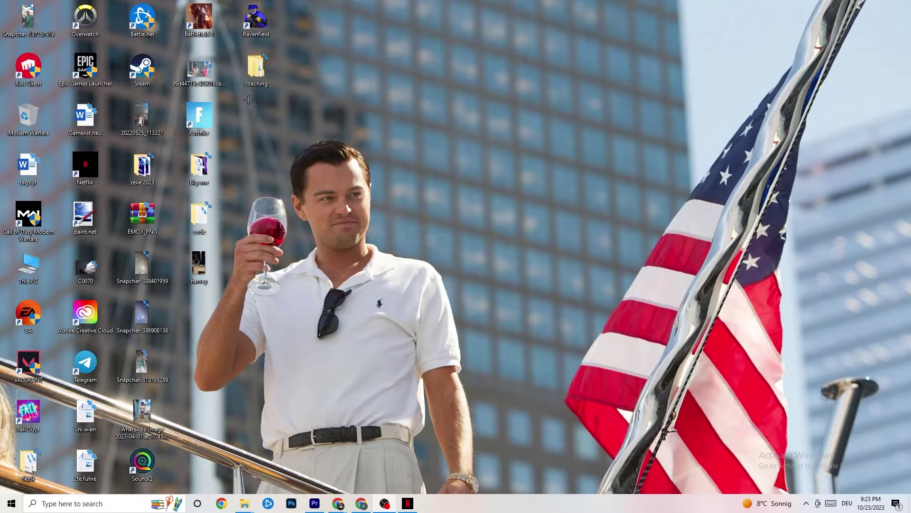
# Move the Steam shortcut to an empty area of the desktop and look over its available actions
pyautogui.moveTo(150, 71); pyautogui.dragTo(492, 167)
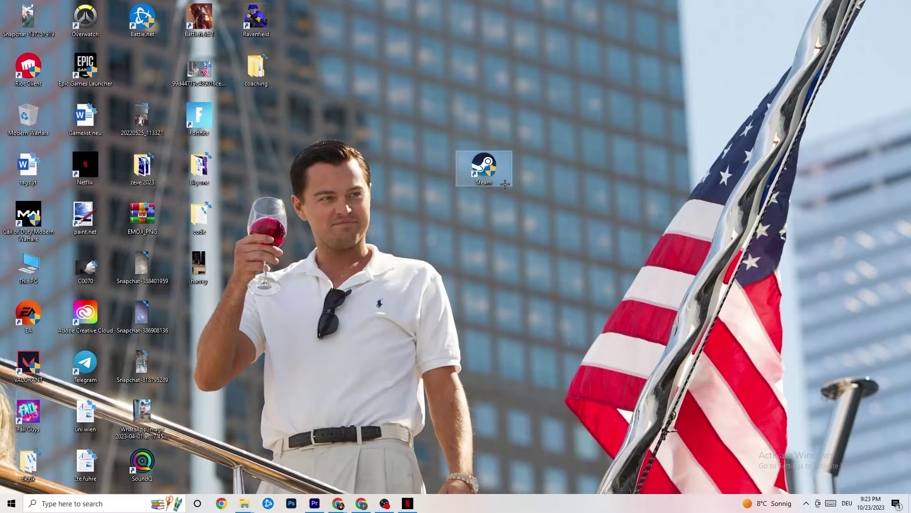
pyautogui.rightClick(483, 173)
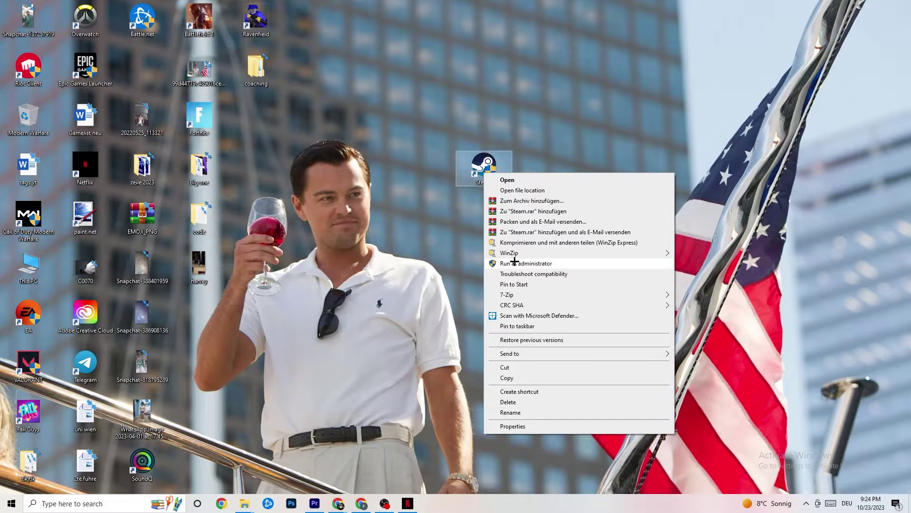
pyautogui.click(396, 239)
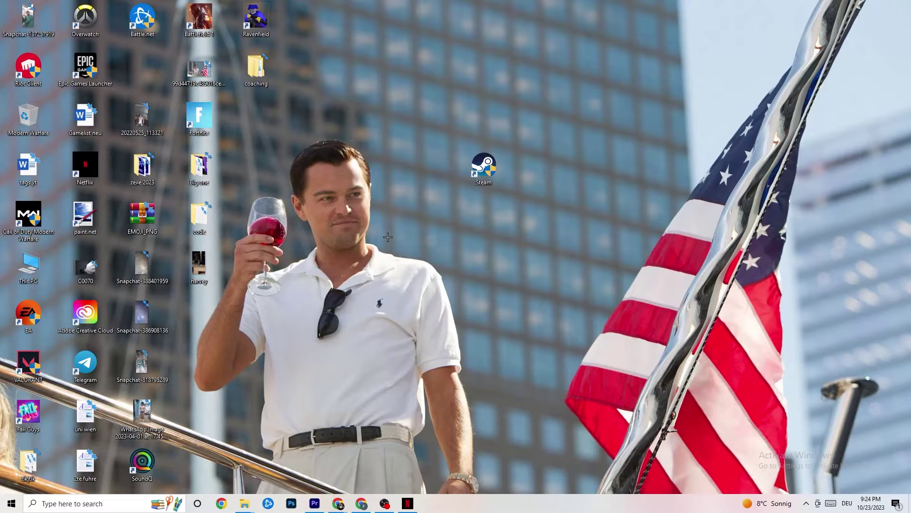
# Reposition the Steam shortcut on the desktop and open its properties, placing the dialog near the upper middle of the desktop
pyautogui.moveTo(474, 172); pyautogui.dragTo(418, 172)
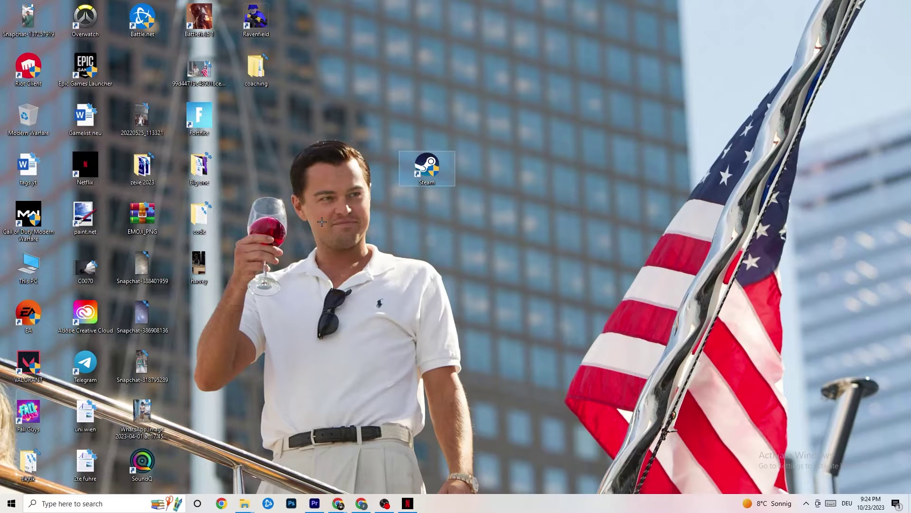
pyautogui.rightClick(418, 172)
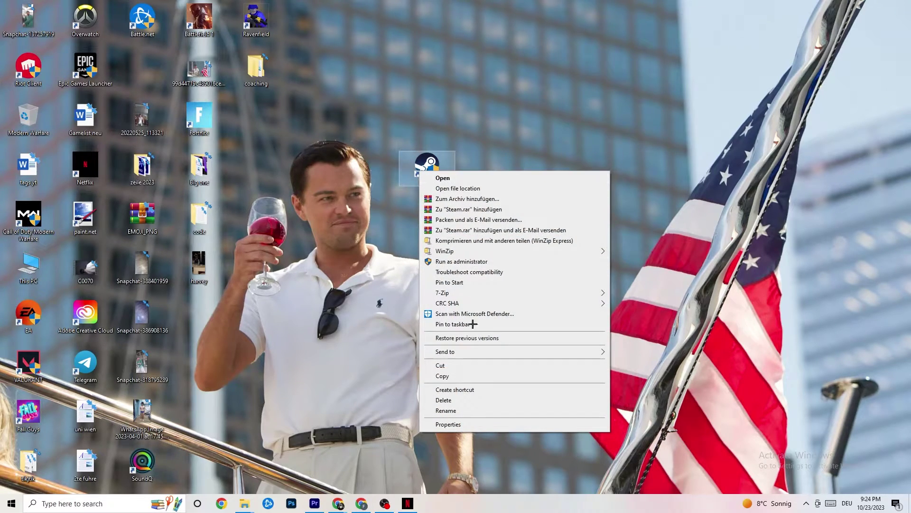
pyautogui.click(466, 424)
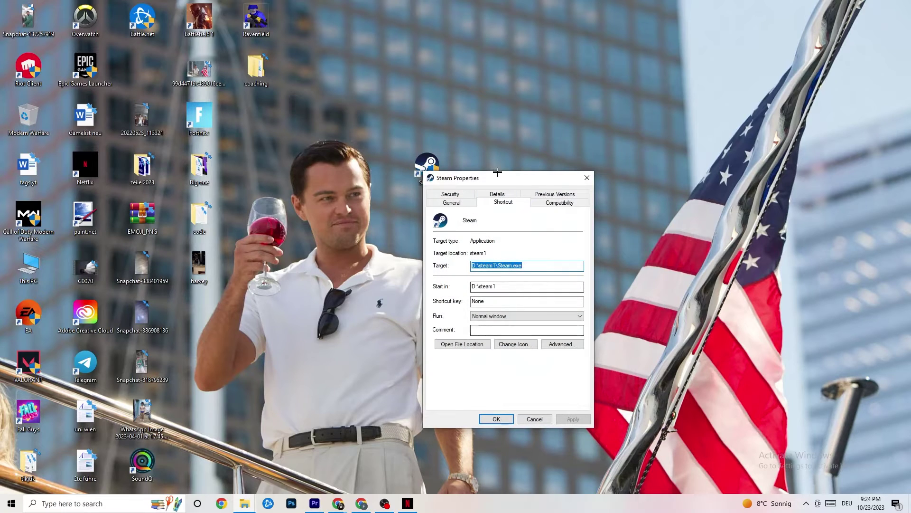
pyautogui.moveTo(498, 172); pyautogui.dragTo(366, 42)
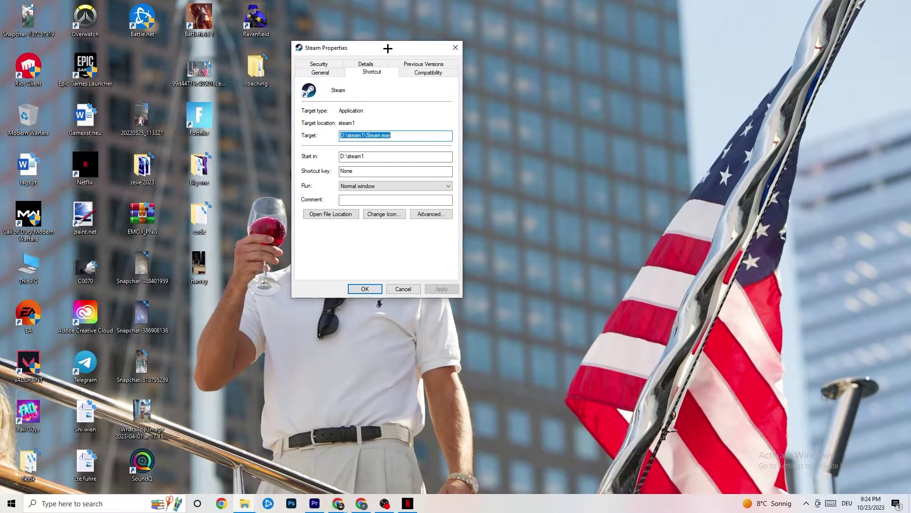
# Review the Steam shortcut's compatibility settings and the Windows versions offered for compatibility mode, and close its properties with OK
pyautogui.click(415, 72)
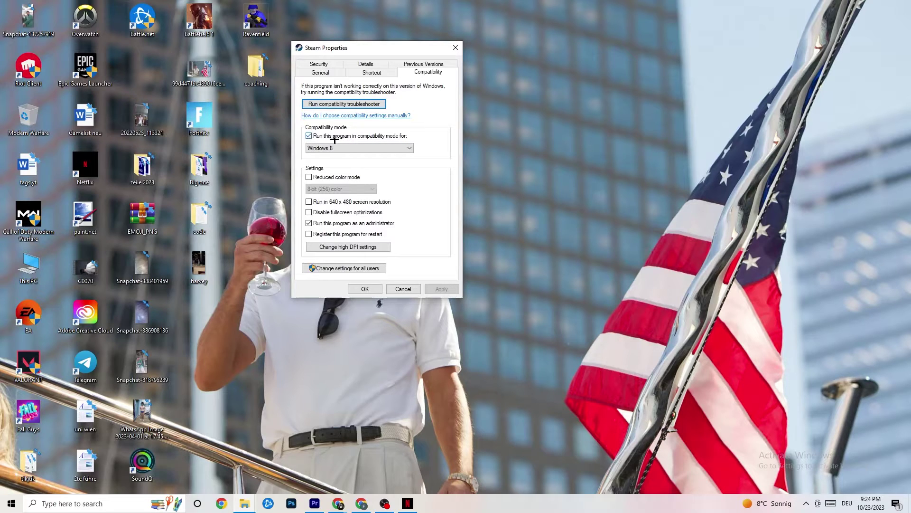
pyautogui.click(390, 147)
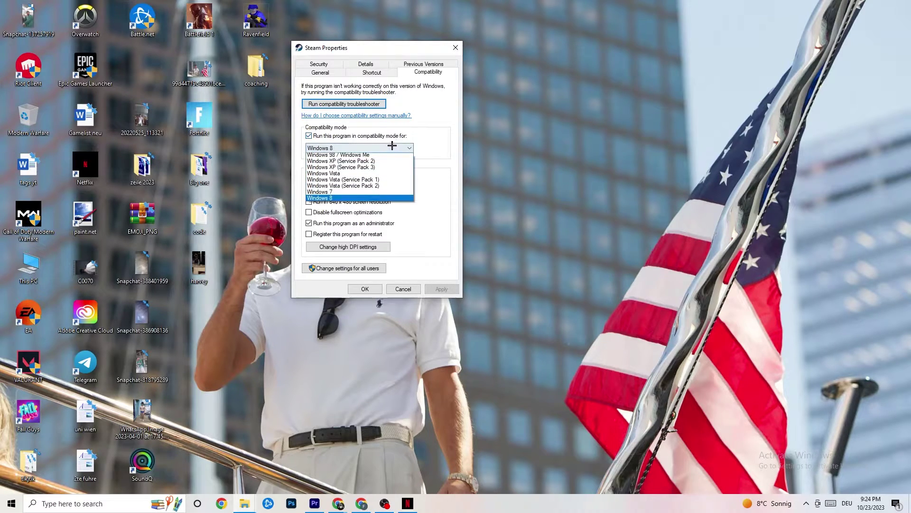
pyautogui.click(415, 135)
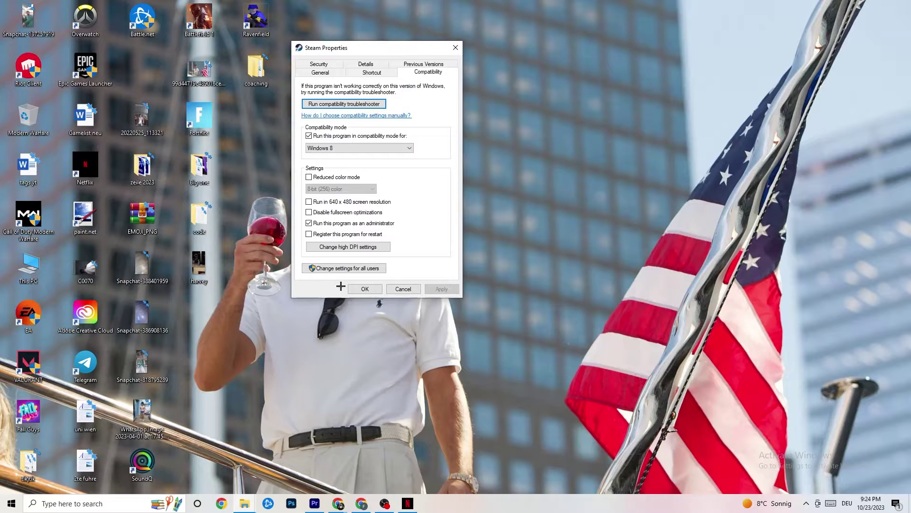
pyautogui.click(365, 287)
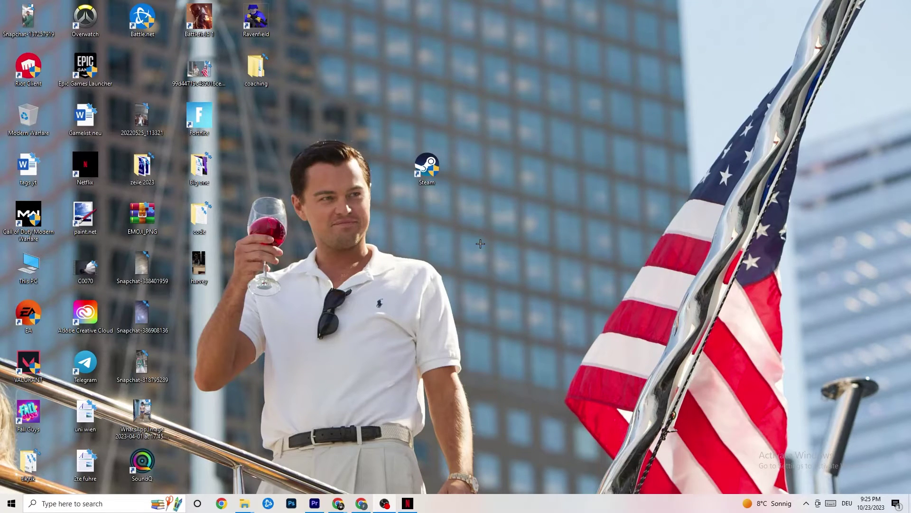
pyautogui.rightClick(439, 179)
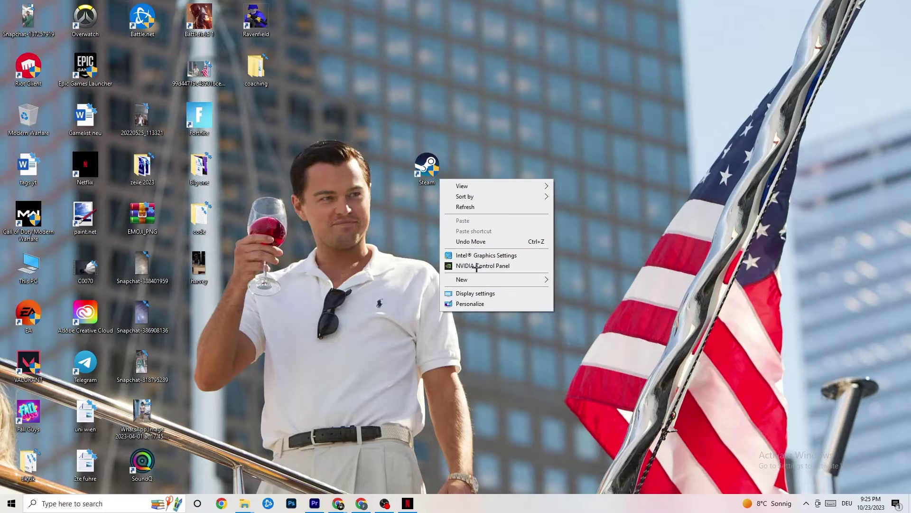
pyautogui.rightClick(454, 97)
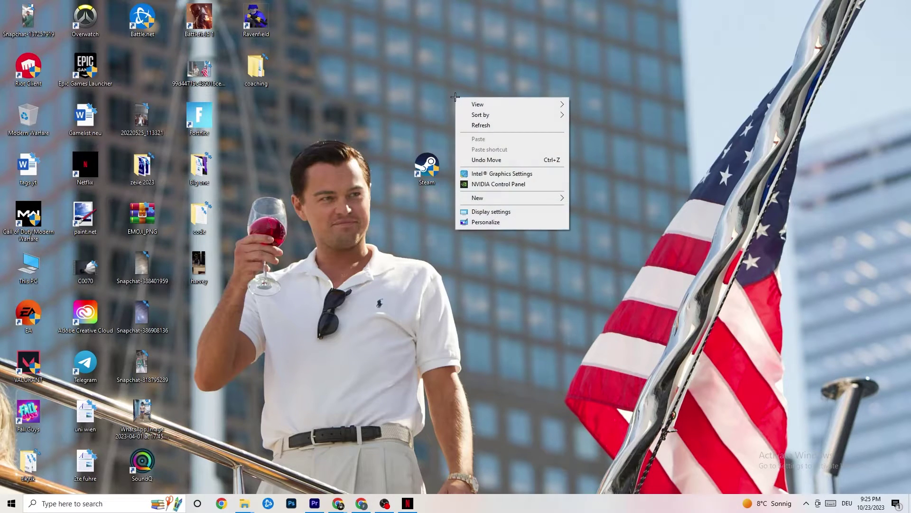
pyautogui.click(320, 159)
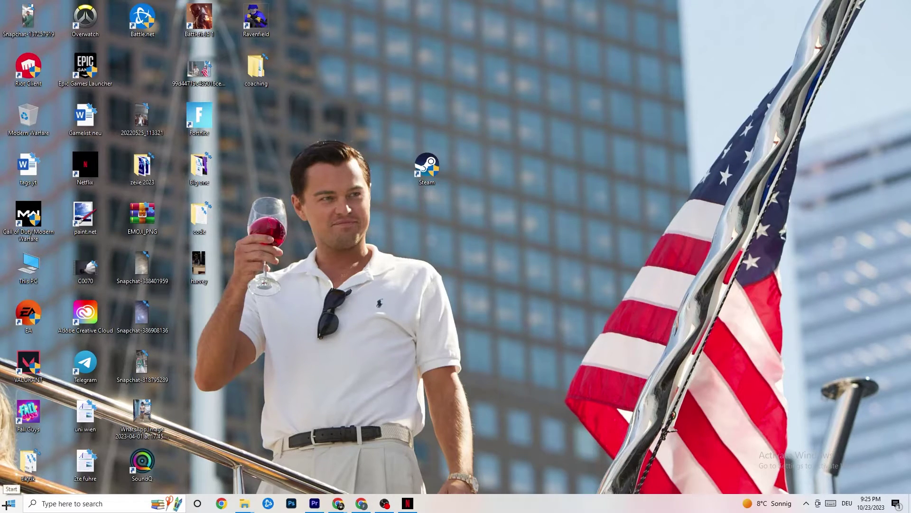
pyautogui.click(425, 169)
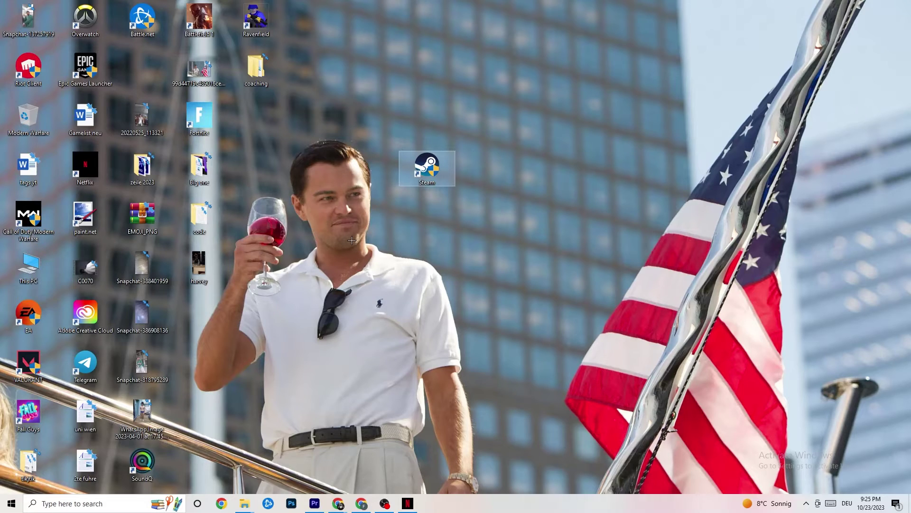
# Open Task Manager and look over the running processes and the actions available for Windows Explorer
pyautogui.rightClick(505, 511)
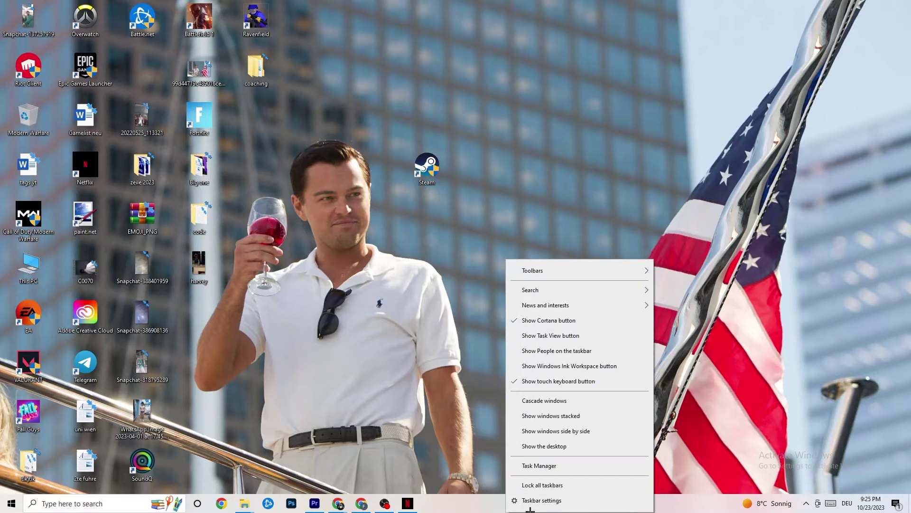
pyautogui.click(556, 466)
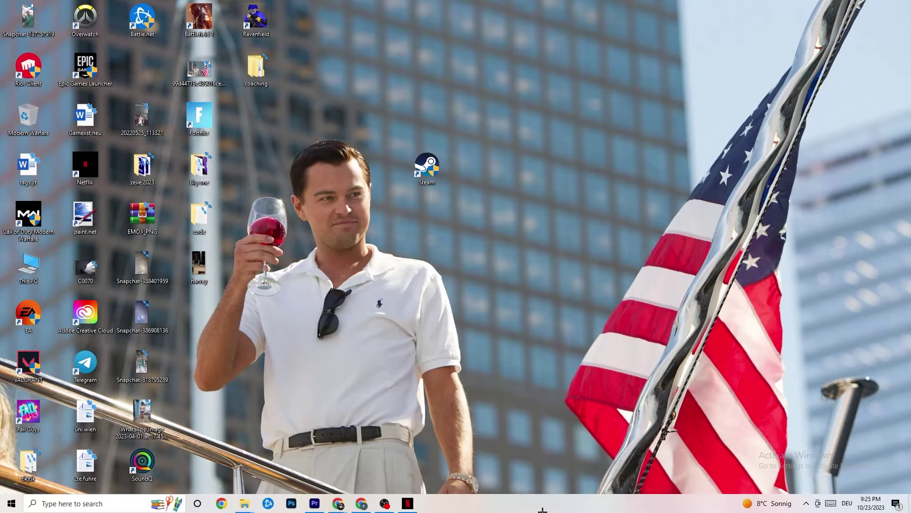
pyautogui.click(526, 26)
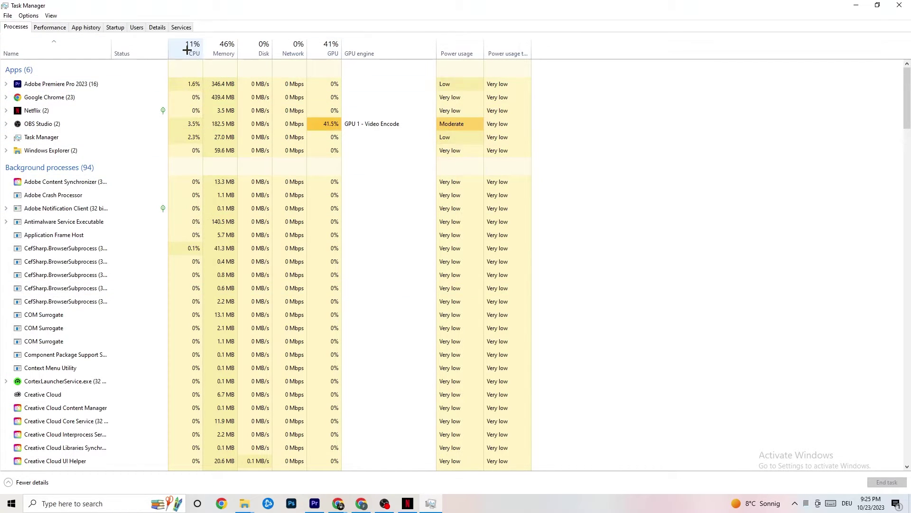
pyautogui.rightClick(61, 151)
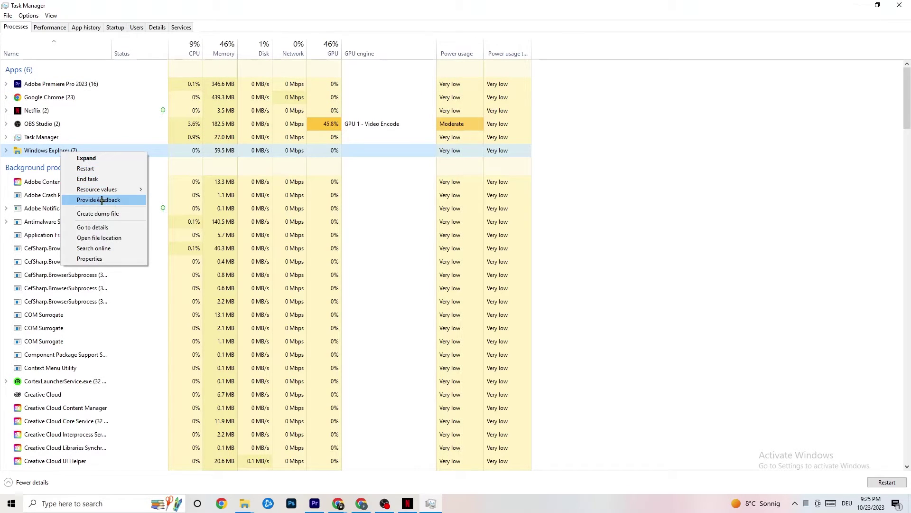
pyautogui.click(666, 142)
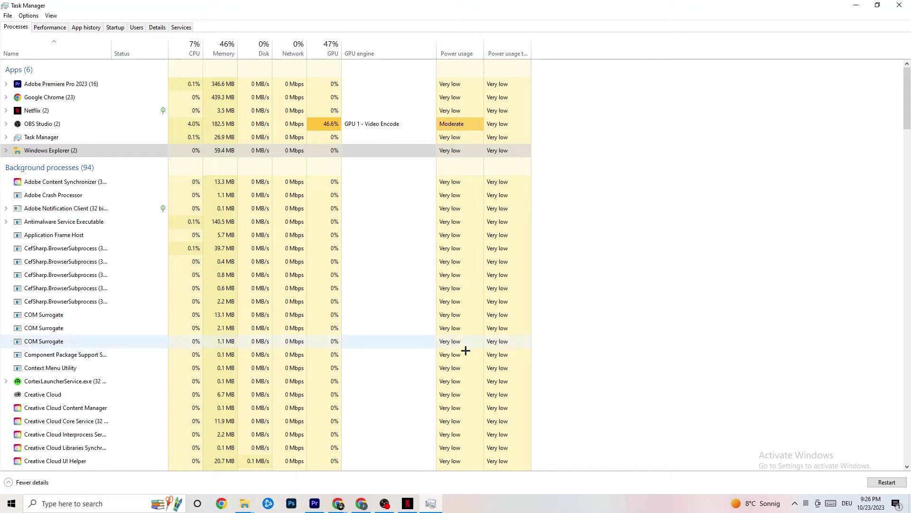
# Check the startup programs and their actions, view the priority levels for Adobe Premiere Pro in the process details, and close Task Manager
pyautogui.click(115, 27)
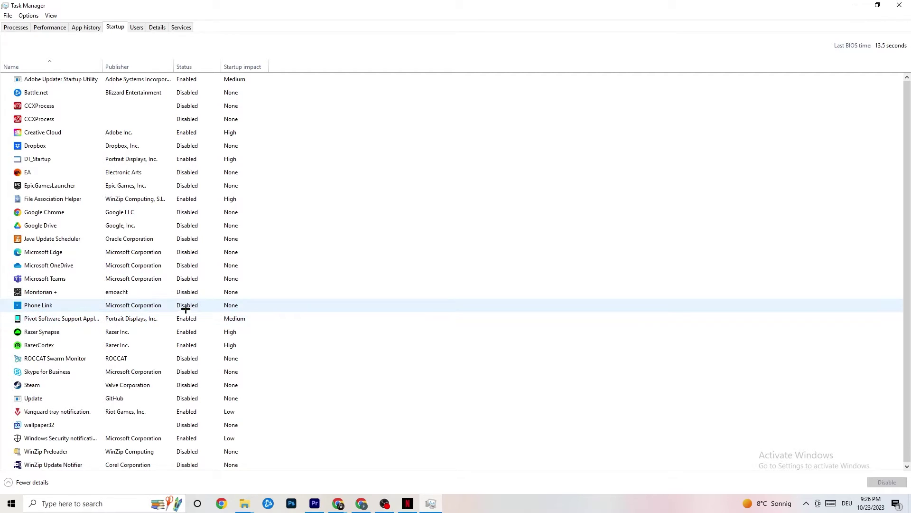
pyautogui.rightClick(184, 318)
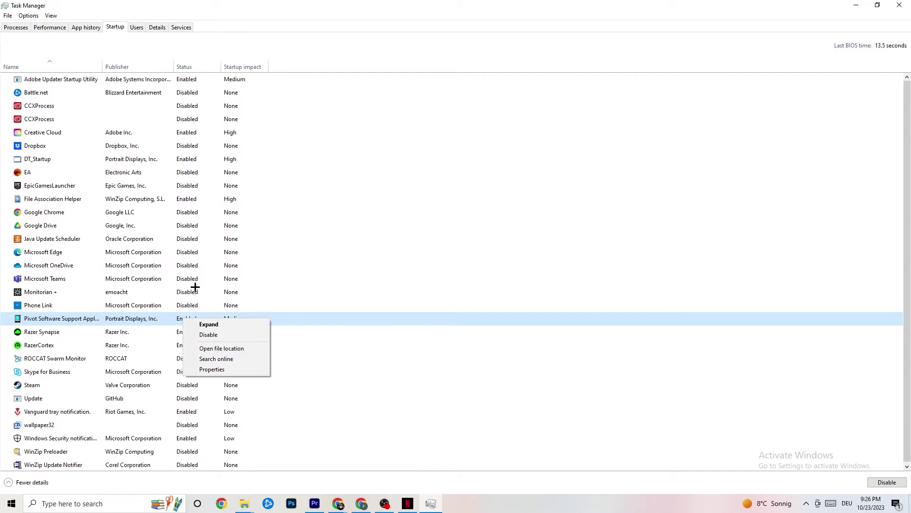
pyautogui.click(157, 29)
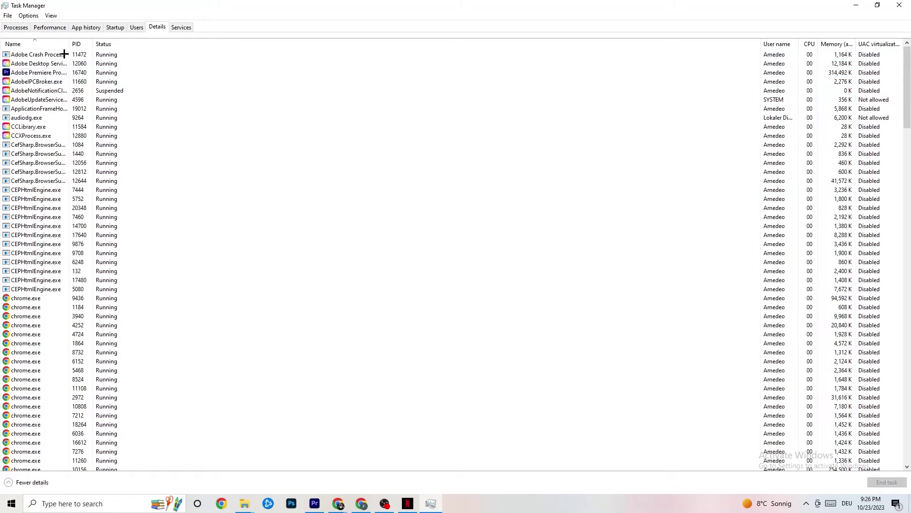
pyautogui.rightClick(39, 76)
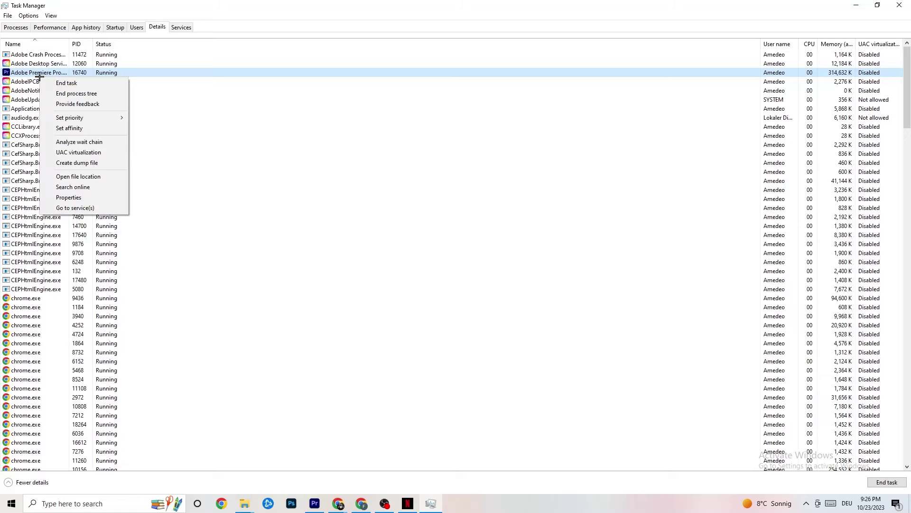
pyautogui.moveTo(81, 116)
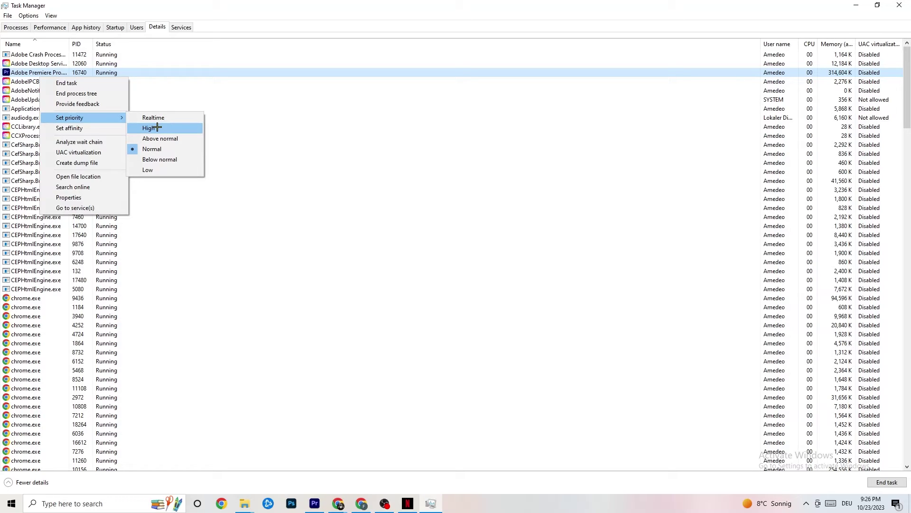
pyautogui.click(272, 89)
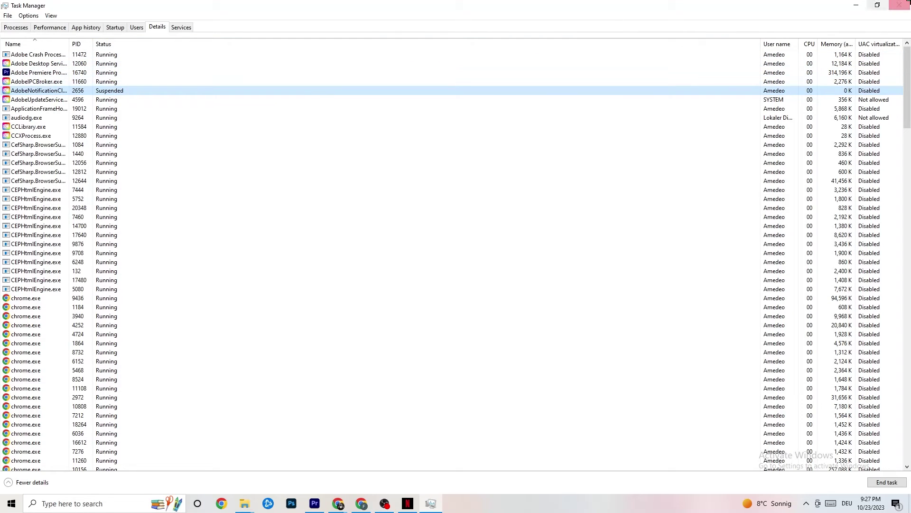
pyautogui.click(901, 4)
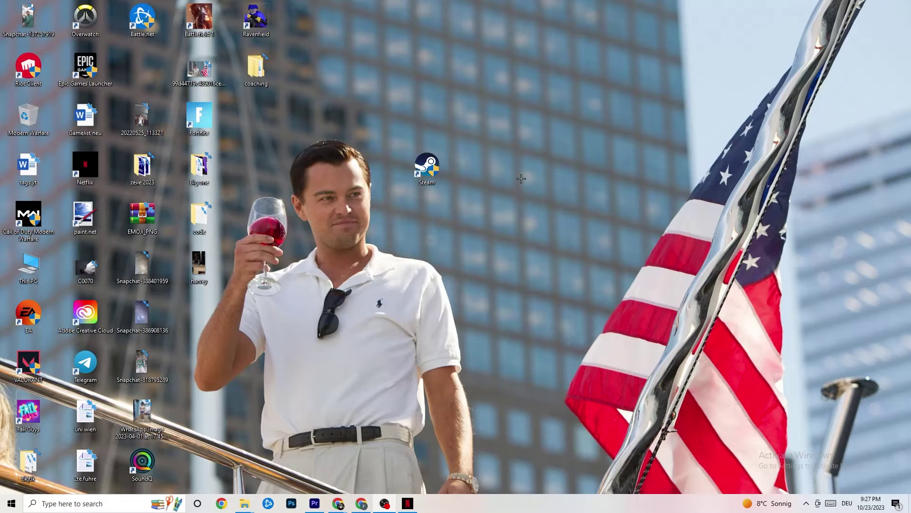
# Open NVIDIA Control Panel, review the Adjust Image Settings with Preview and Change Resolution pages, and minimize the window
pyautogui.rightClick(511, 90)
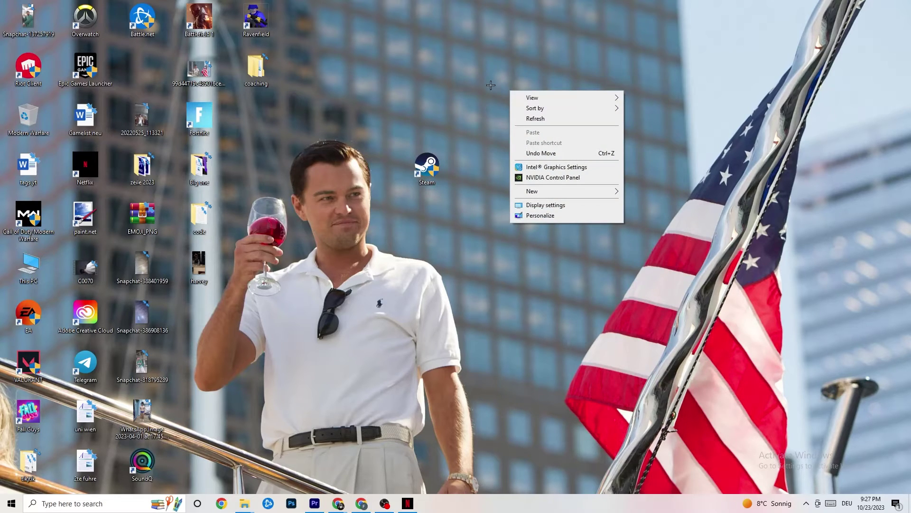
pyautogui.click(540, 179)
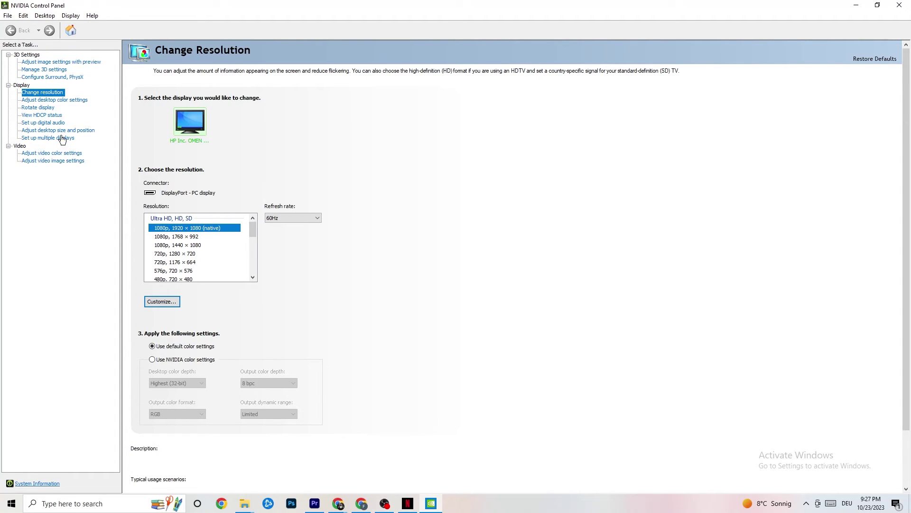
pyautogui.click(51, 63)
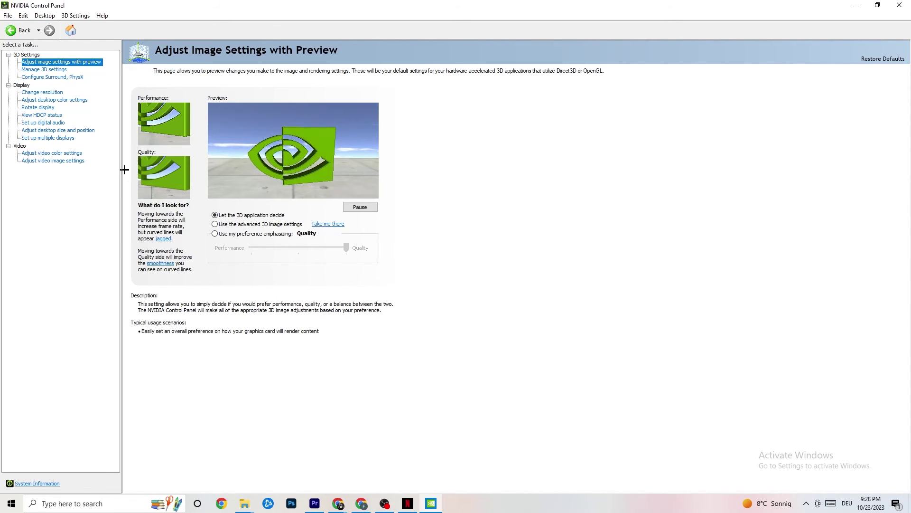
pyautogui.click(33, 93)
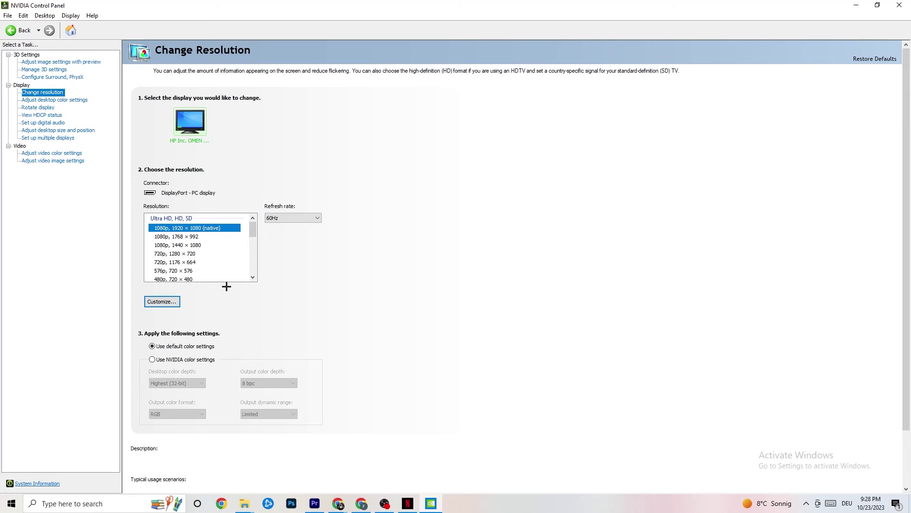
pyautogui.moveTo(210, 232)
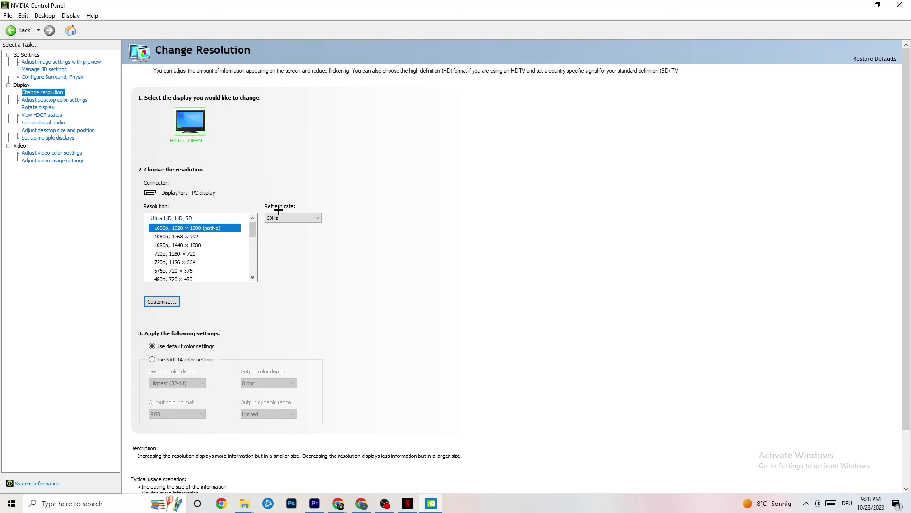
pyautogui.click(857, 5)
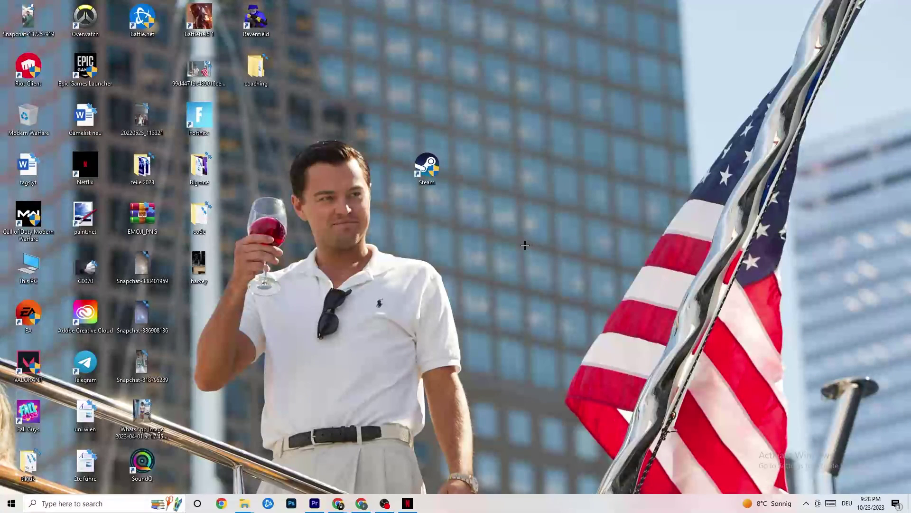